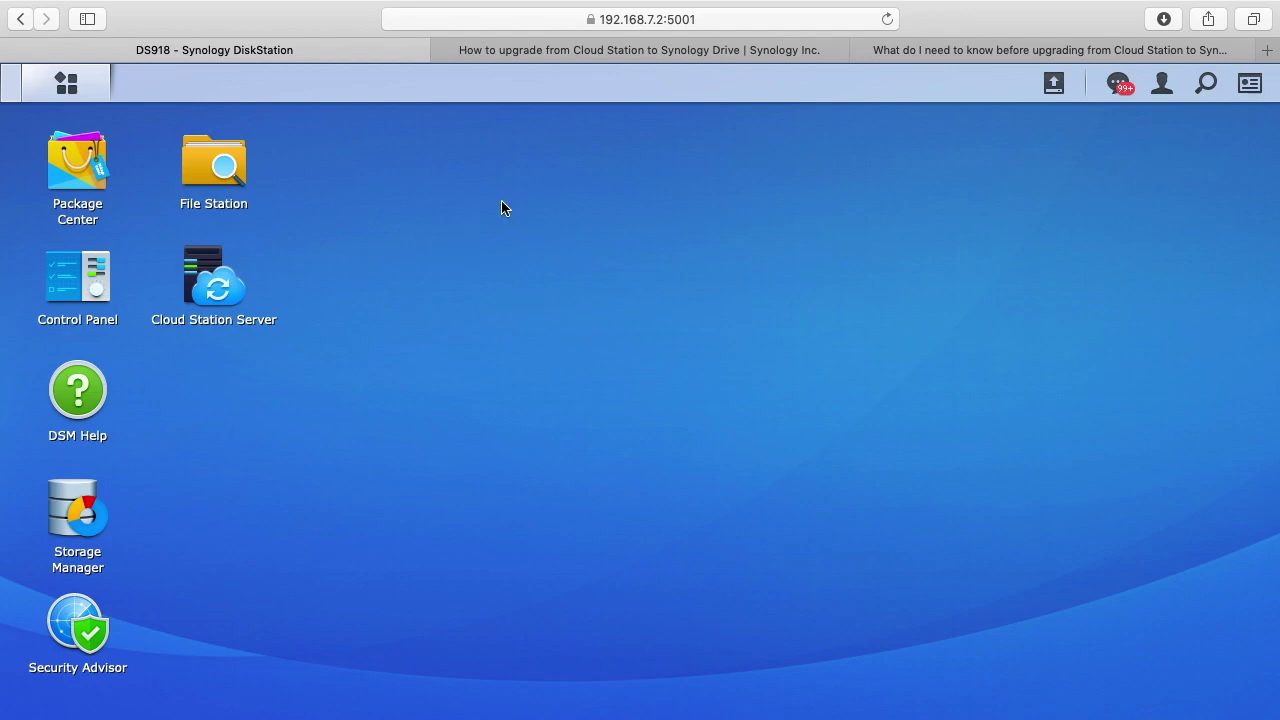
Read the Cloud Station to Drive upgrade guide and notes, then return to the DiskStation desktop
left_click(554, 50)
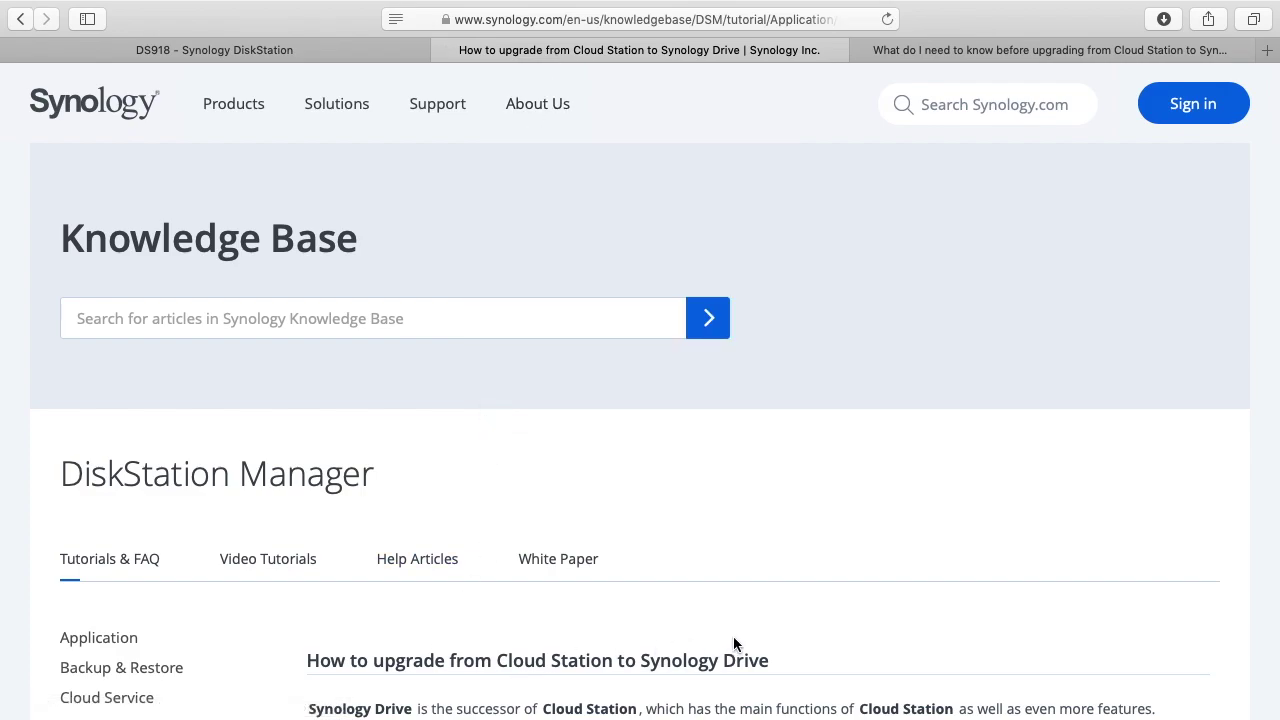
left_click(940, 60)
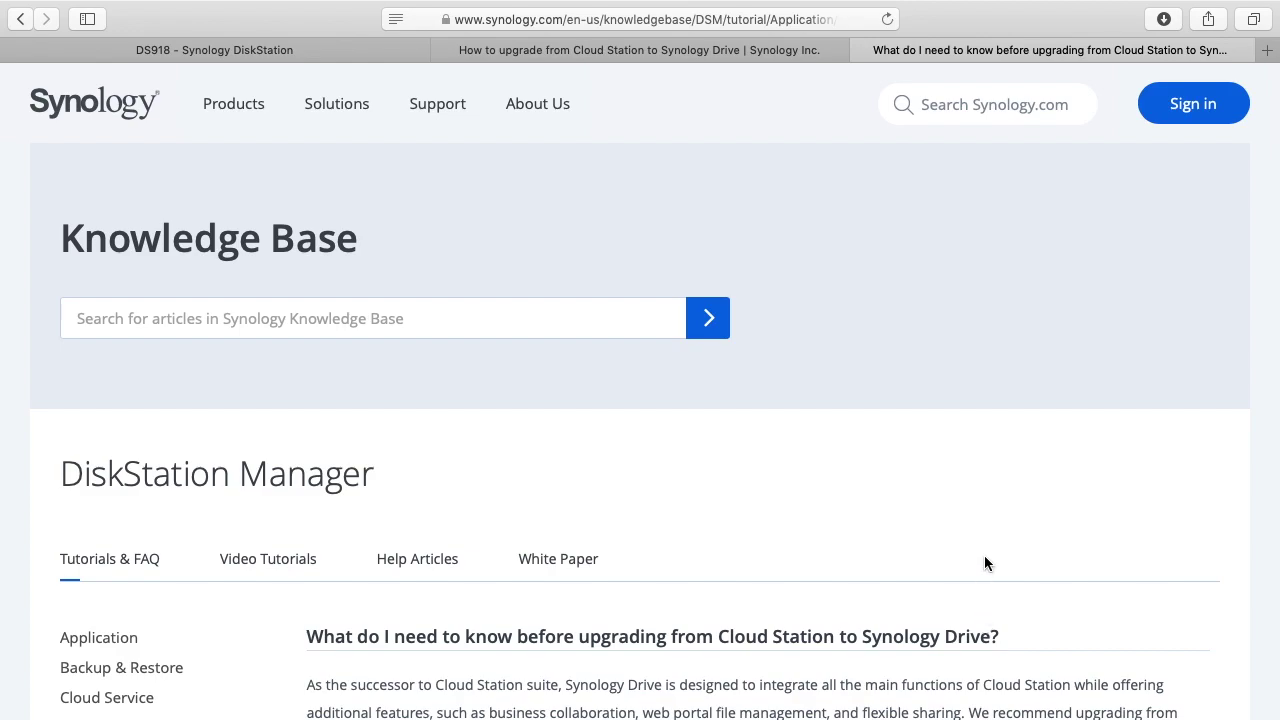
mouse_move(639, 50)
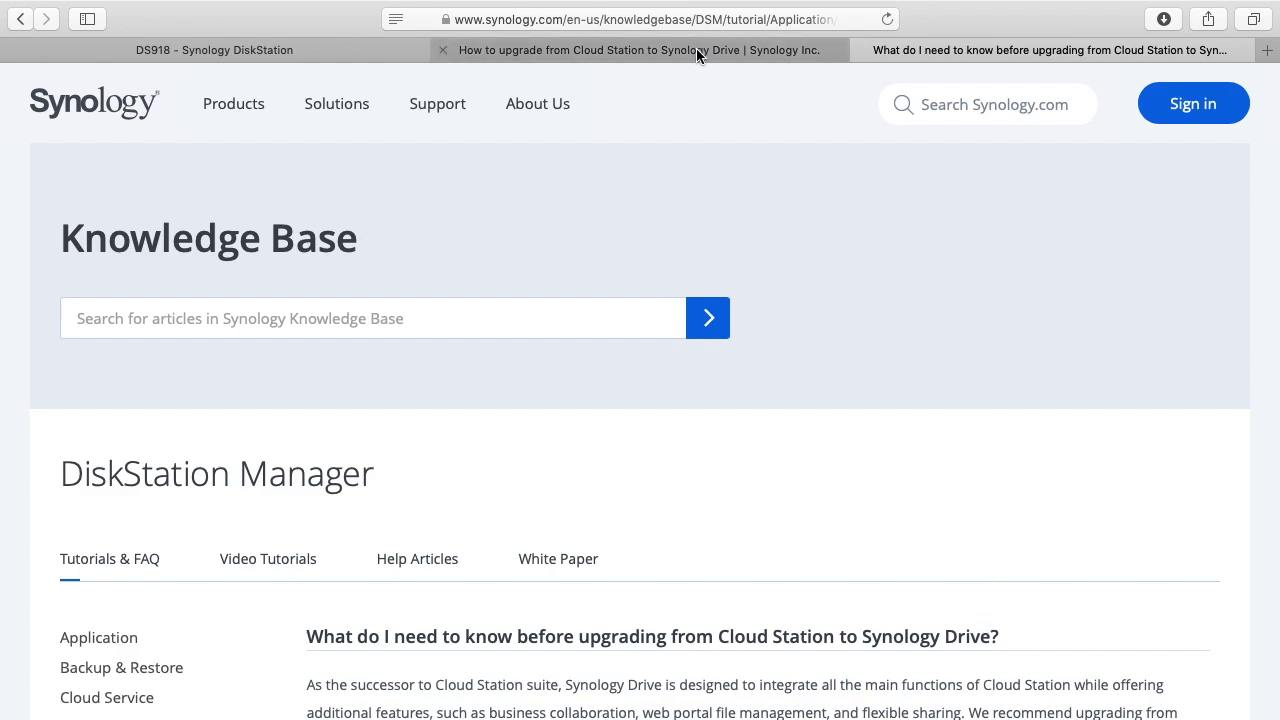
left_click(240, 52)
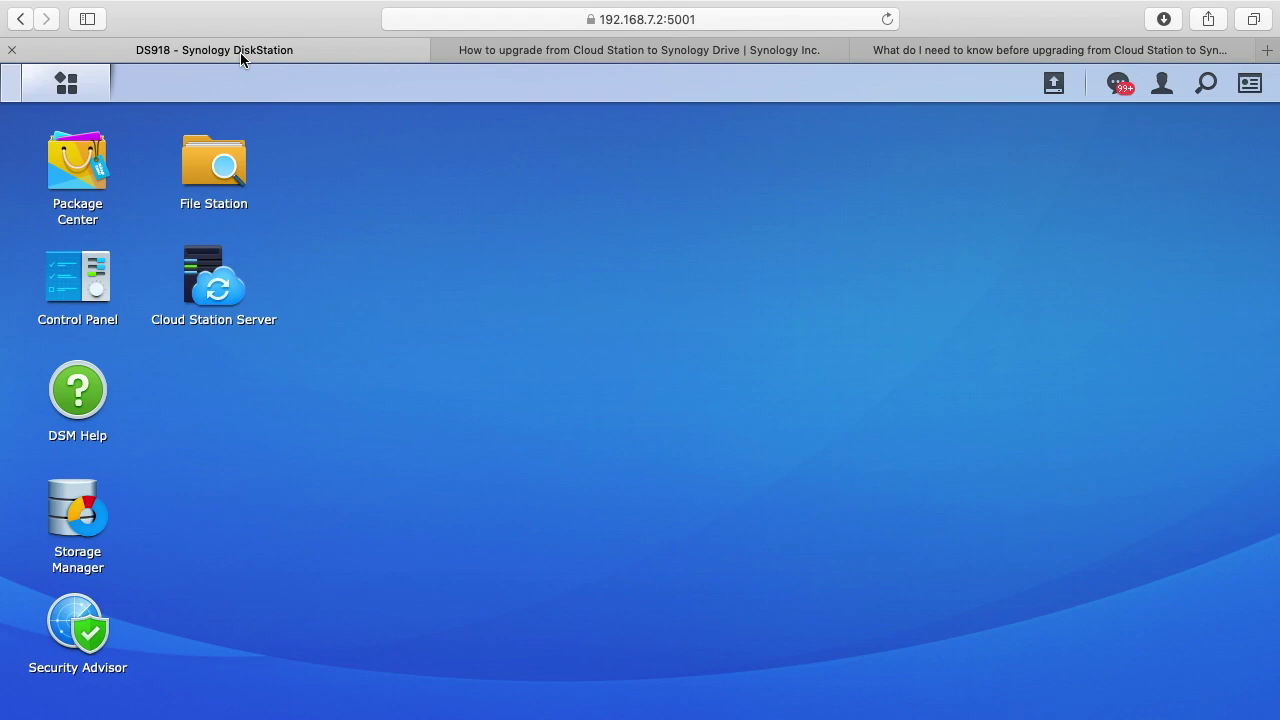
Search Package Center for 'drive' and start installing the Drive package
left_click(84, 176)
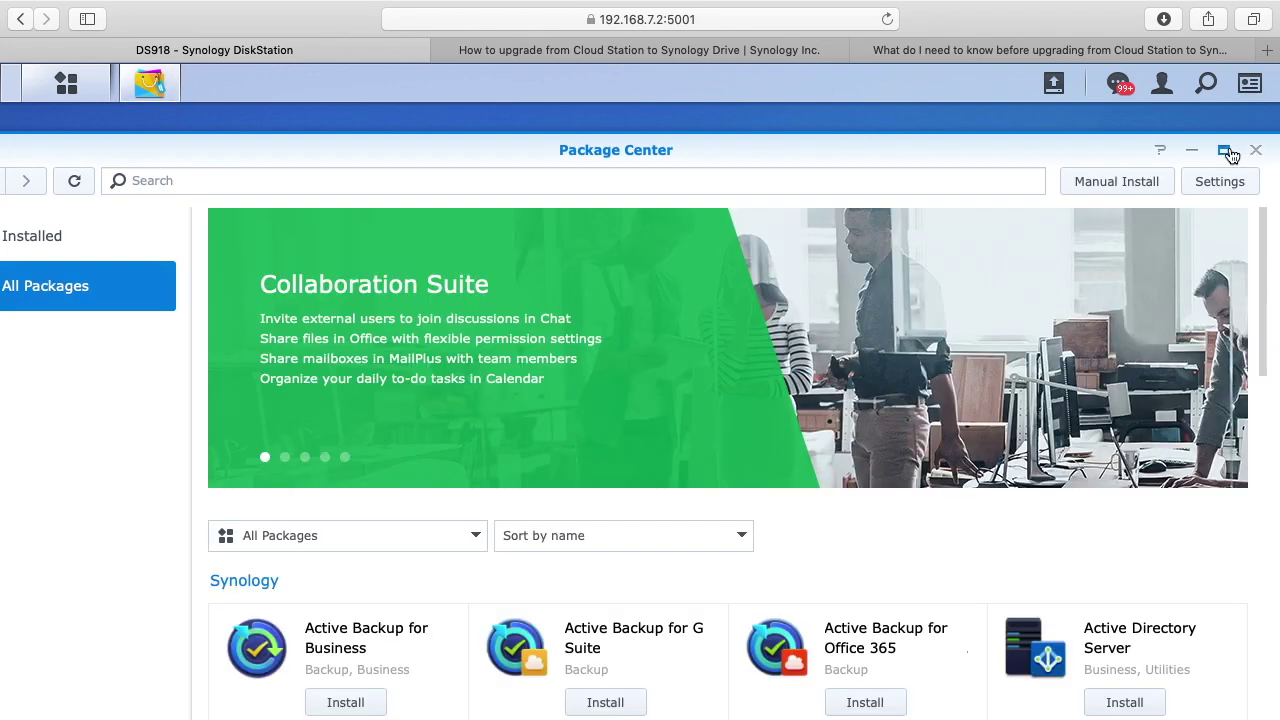
left_click(1223, 149)
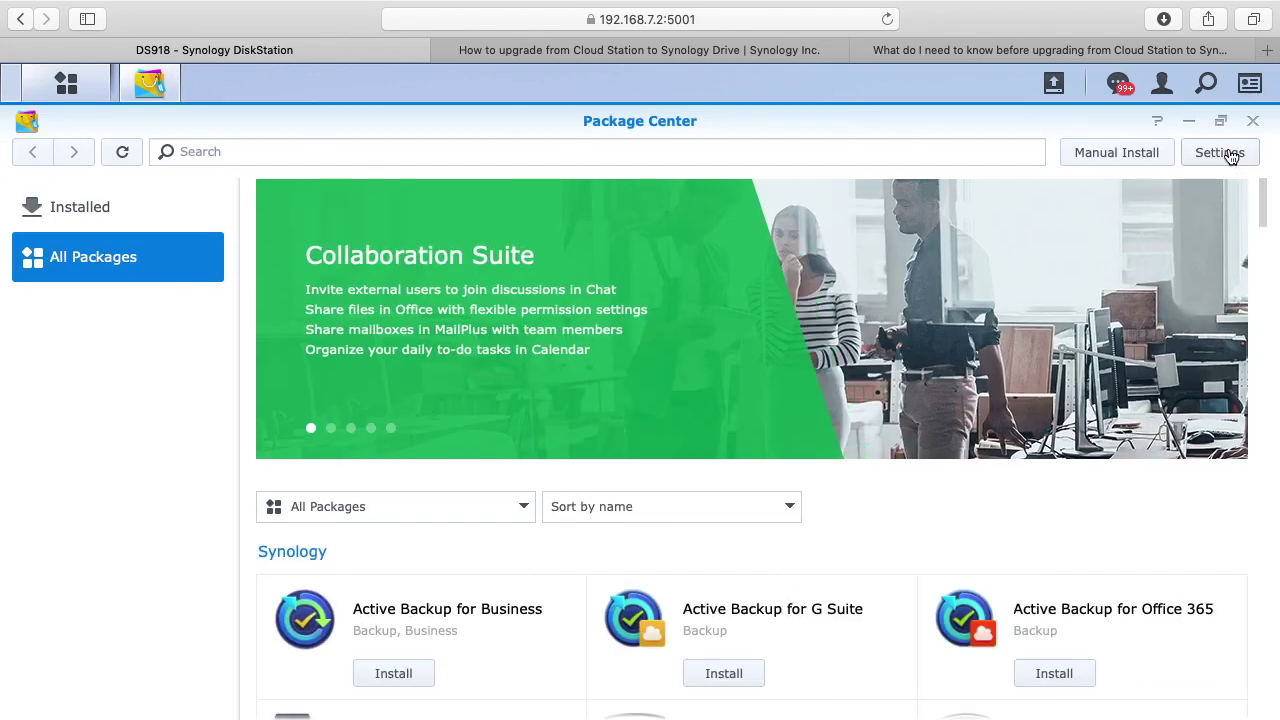
left_click(486, 151)
type("dri")
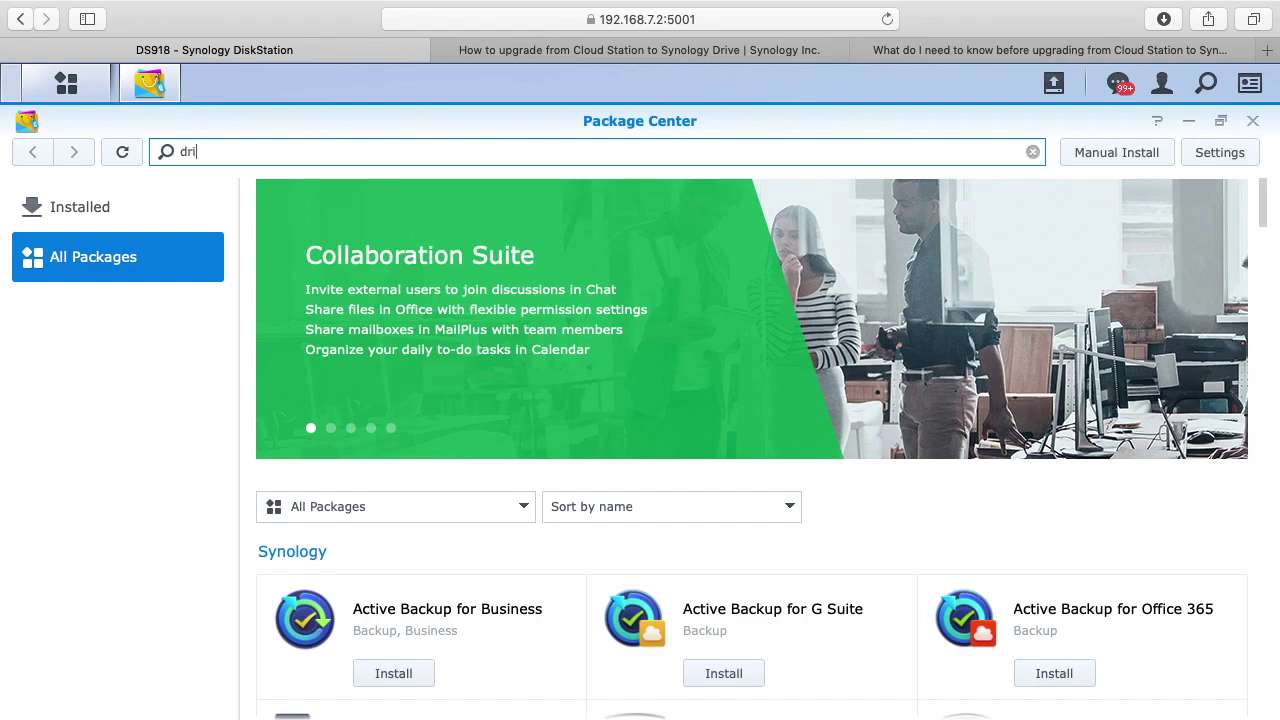
type("ve")
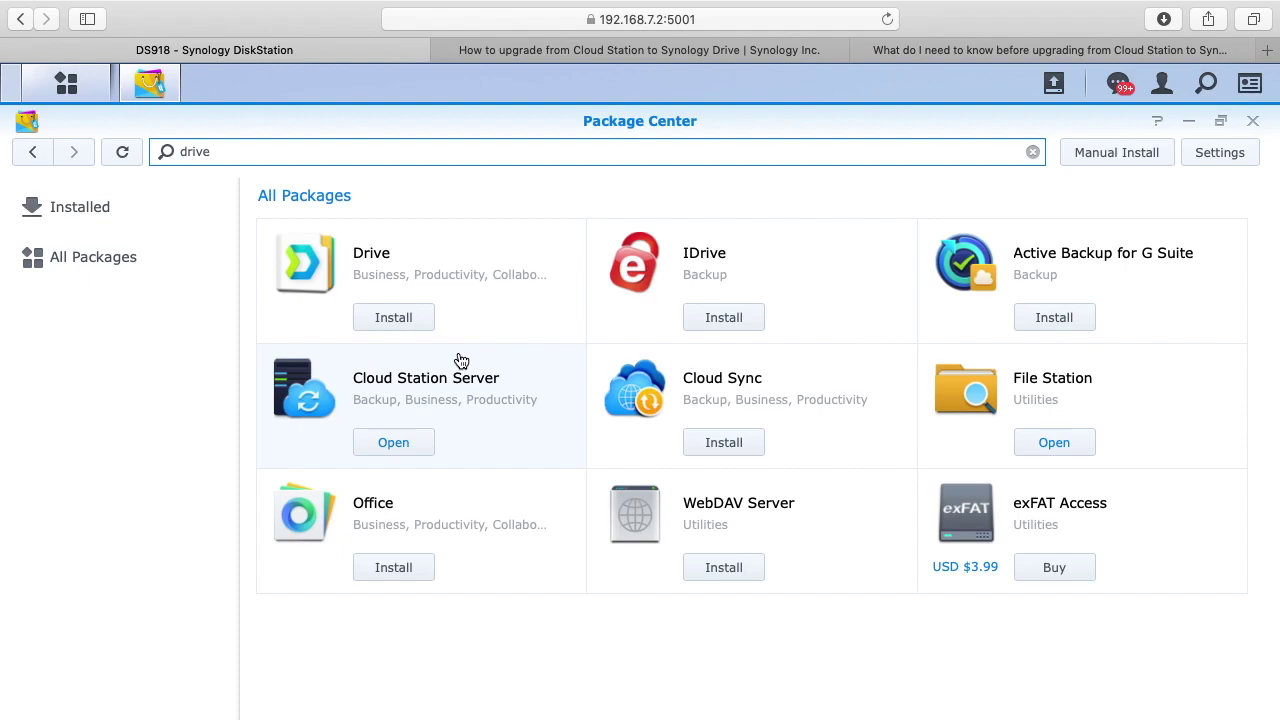
left_click(391, 322)
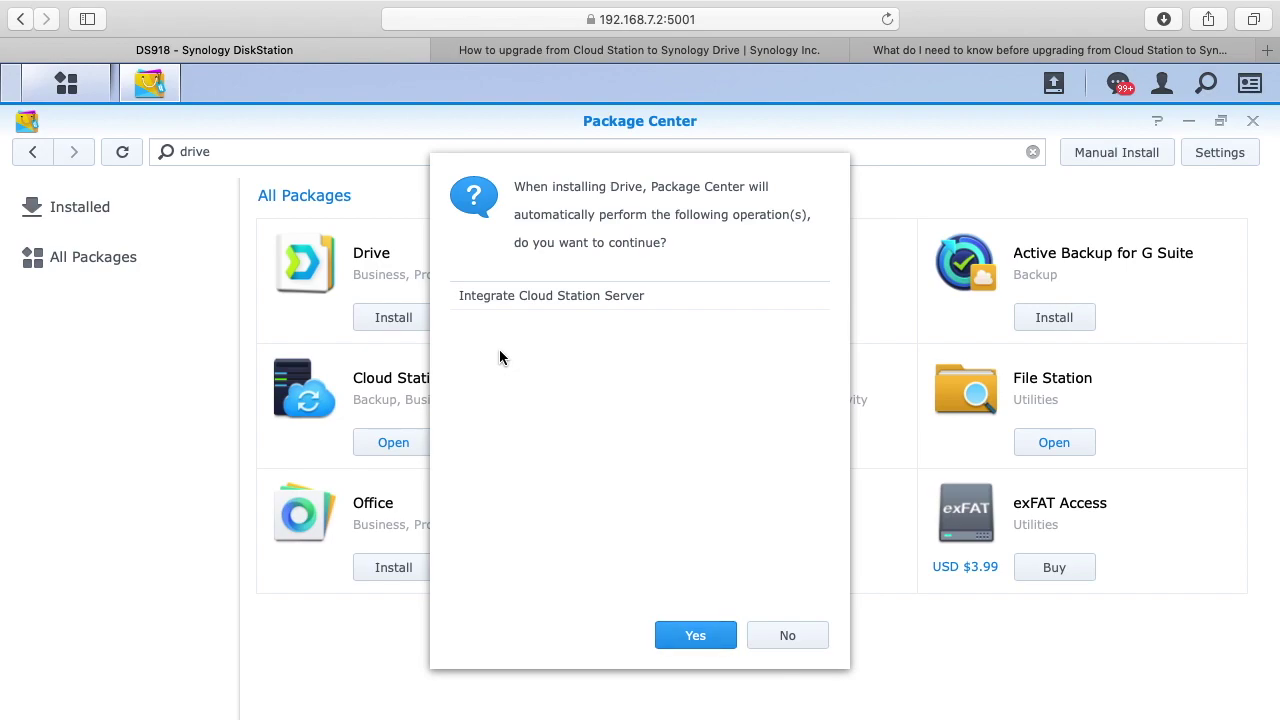
Accept integrating Cloud Station Server and apply the Drive install wizard settings
left_click(712, 638)
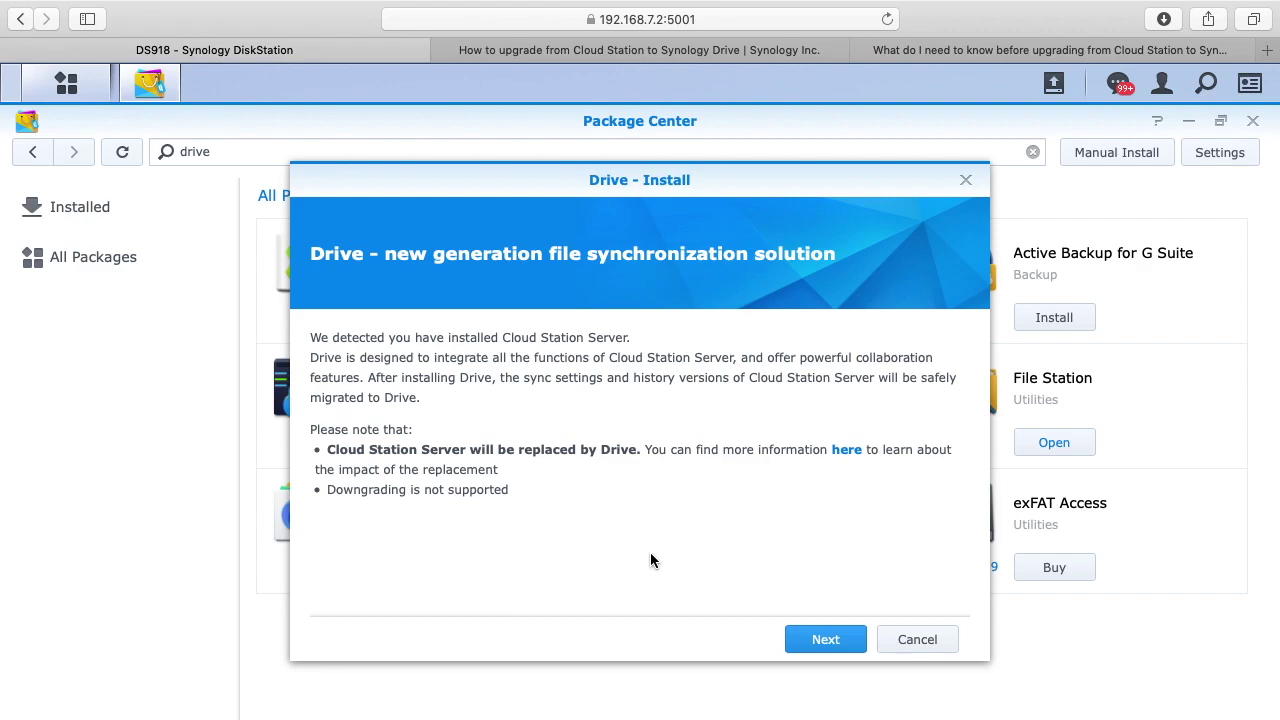
left_click(822, 645)
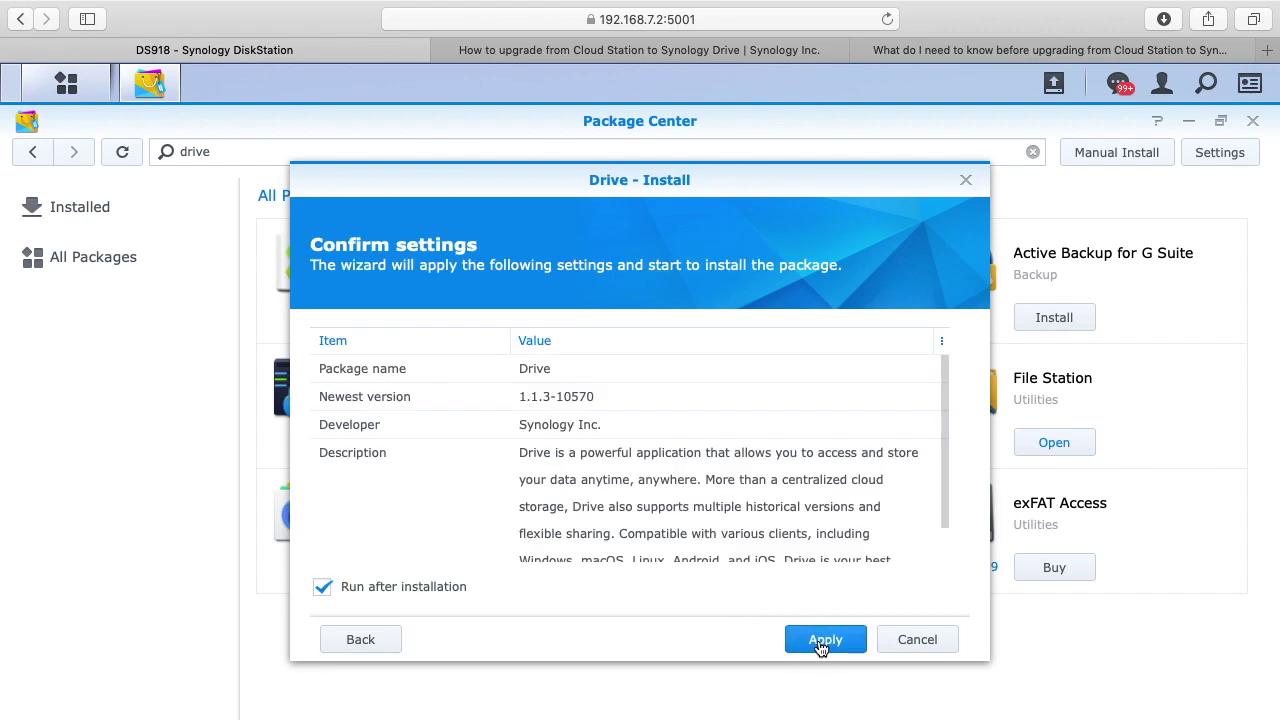
left_click(822, 640)
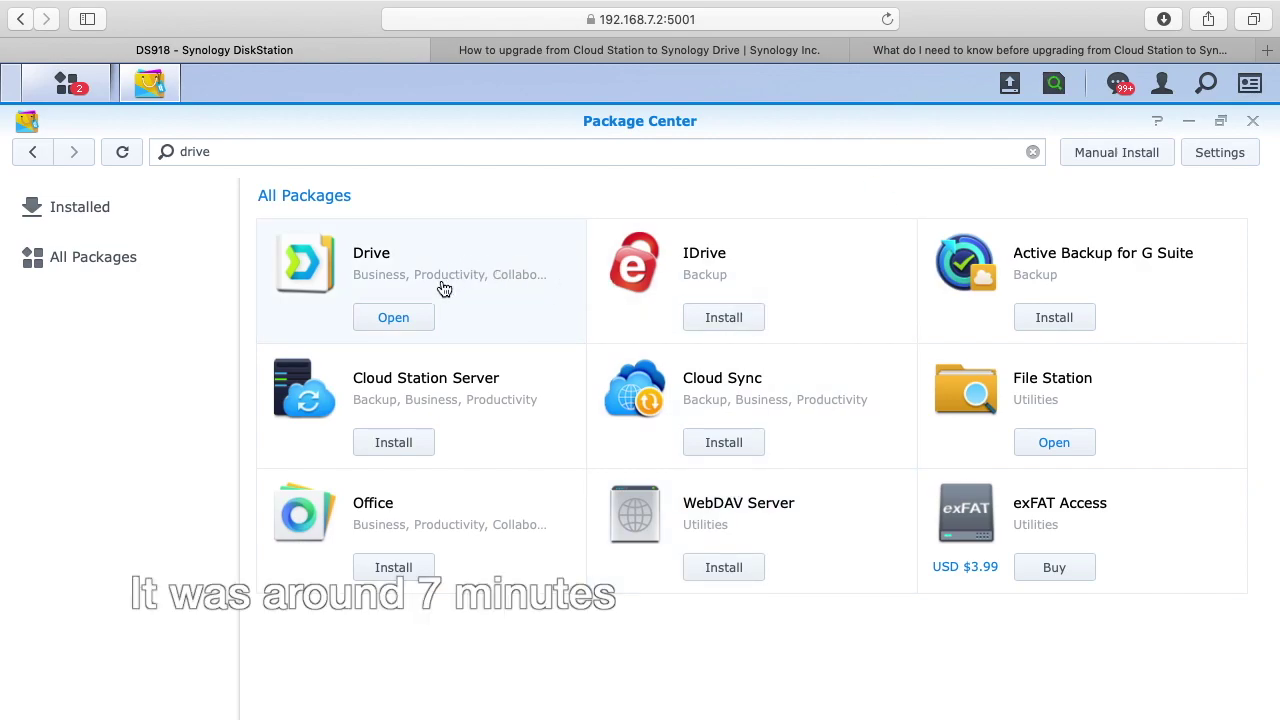
Open Drive, refresh the webpage, and check the indexing progress status twice
left_click(411, 323)
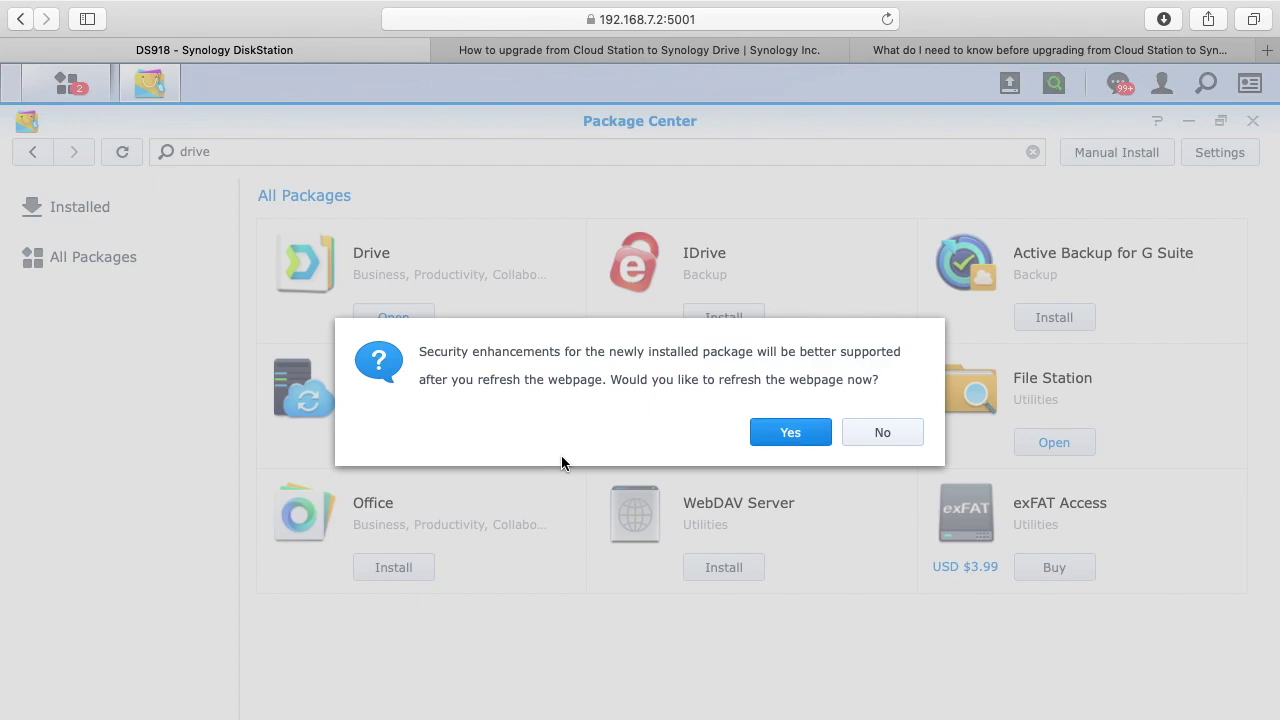
left_click(789, 432)
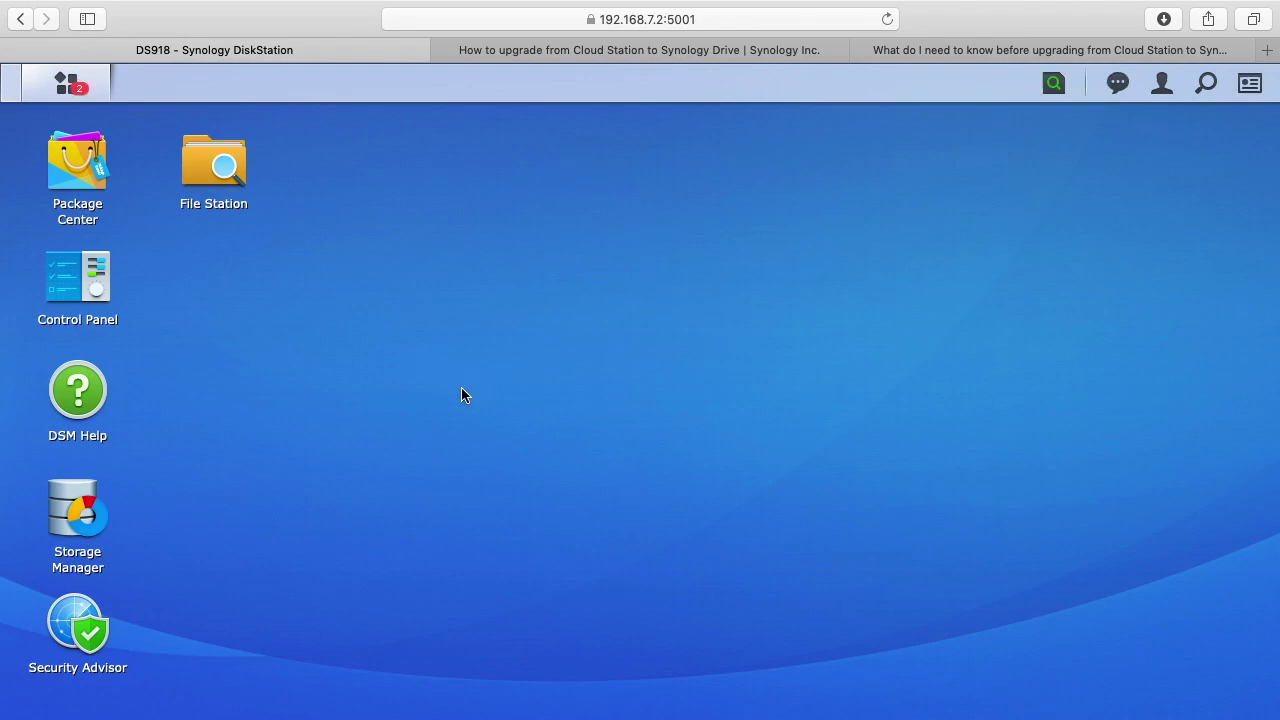
left_click(1052, 91)
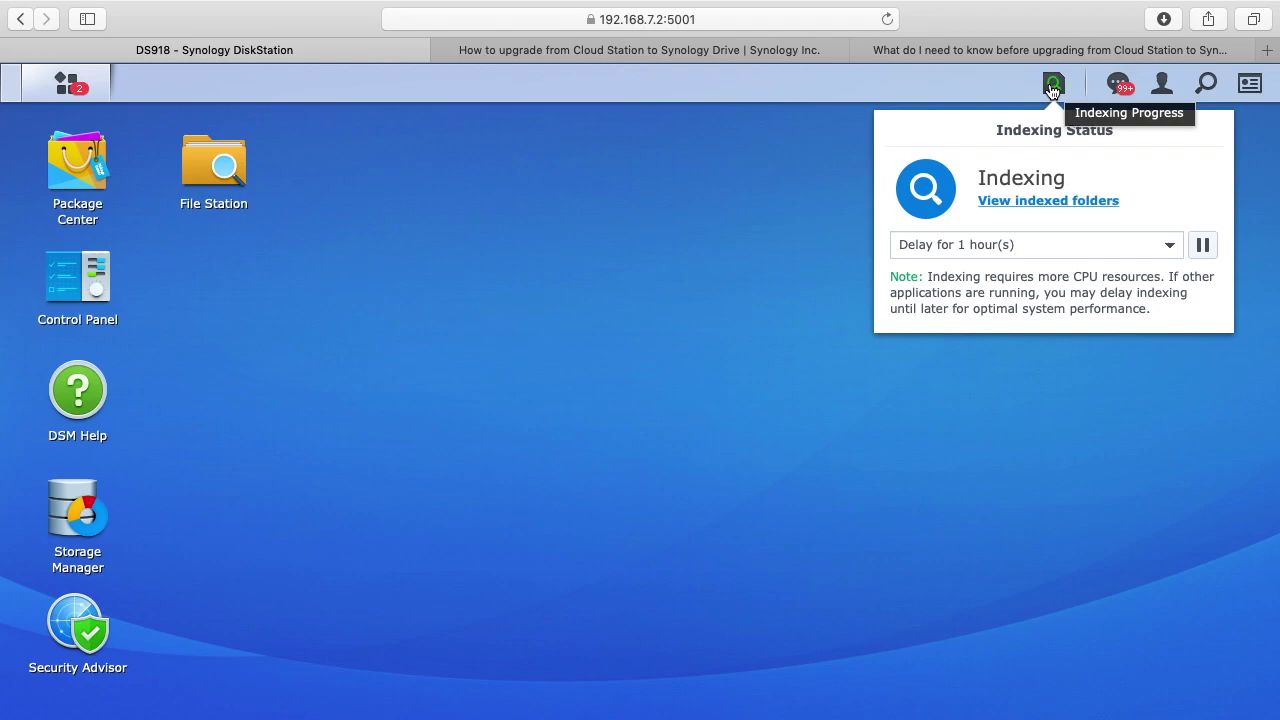
left_click(1052, 91)
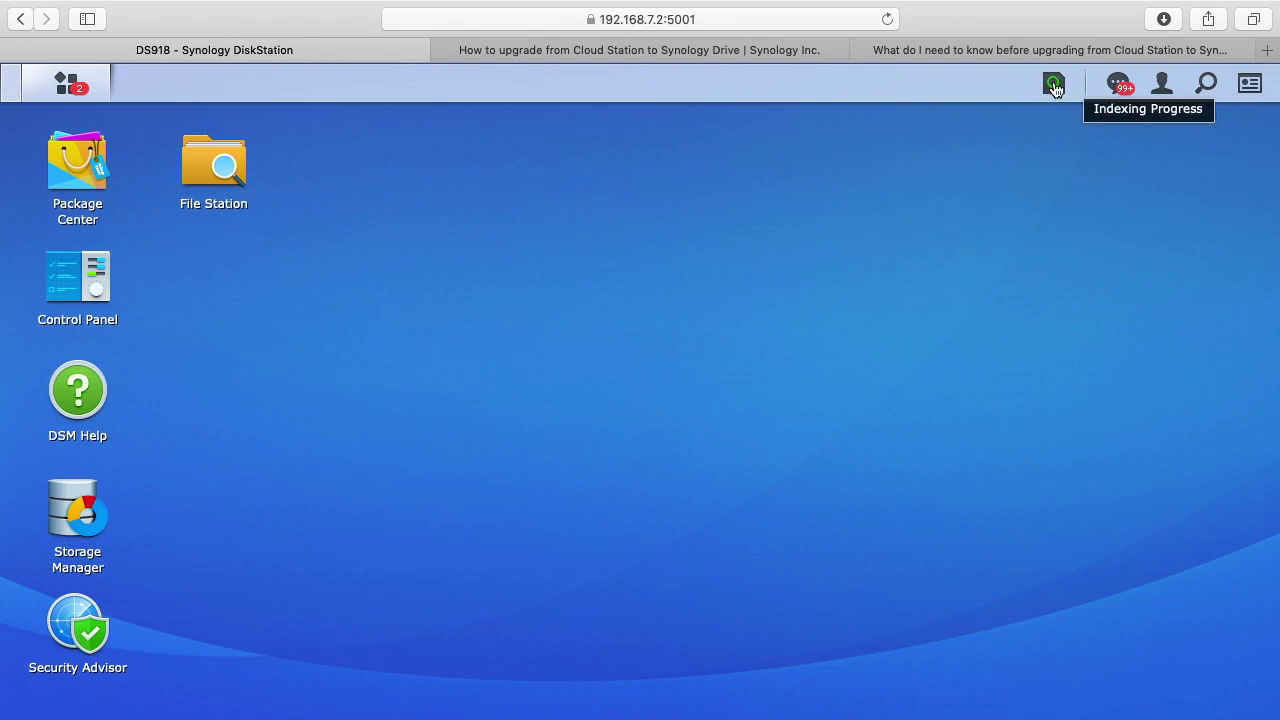
left_click(1052, 90)
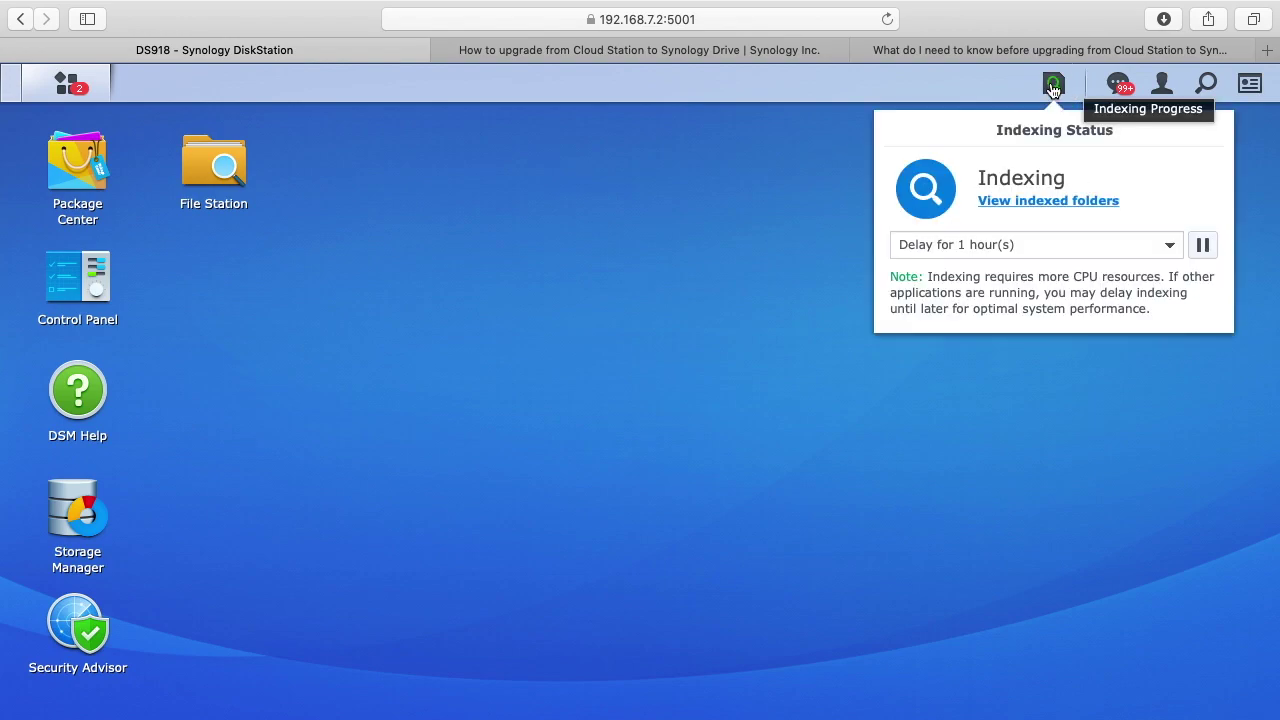
left_click(1052, 90)
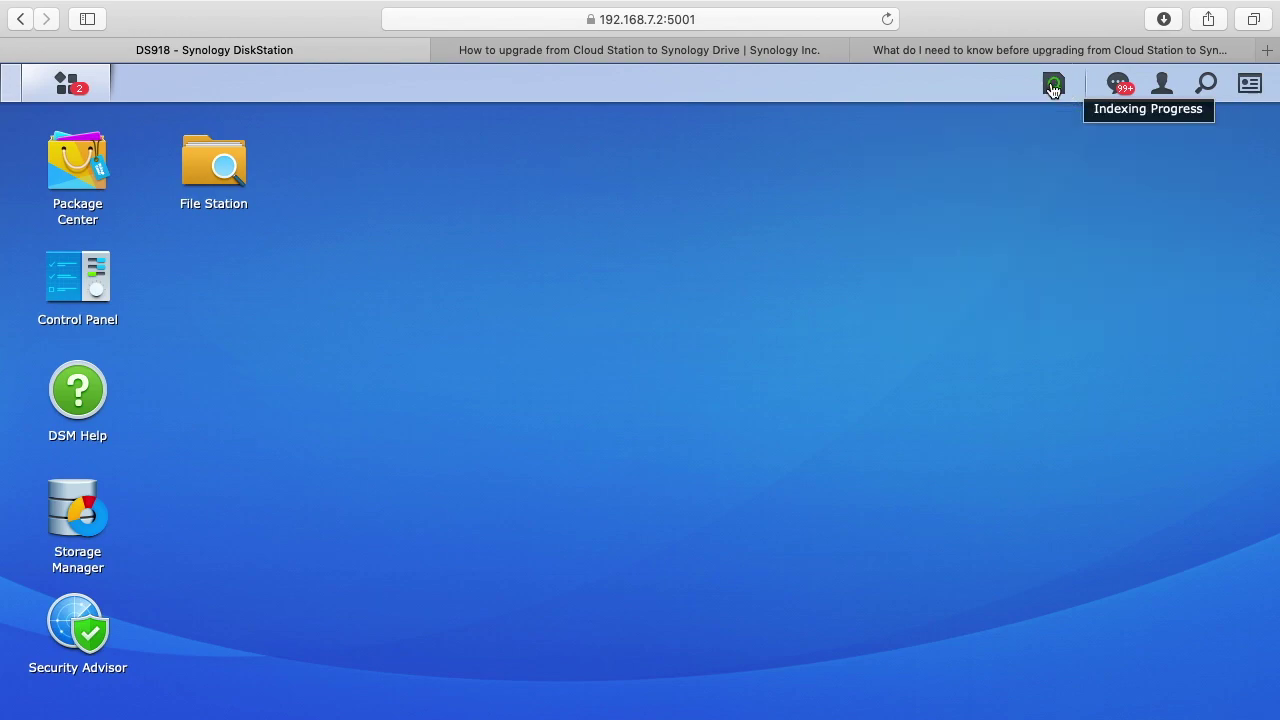
Launch Drive from the all-apps list in a new tab, then return to the DS918 tab
left_click(70, 86)
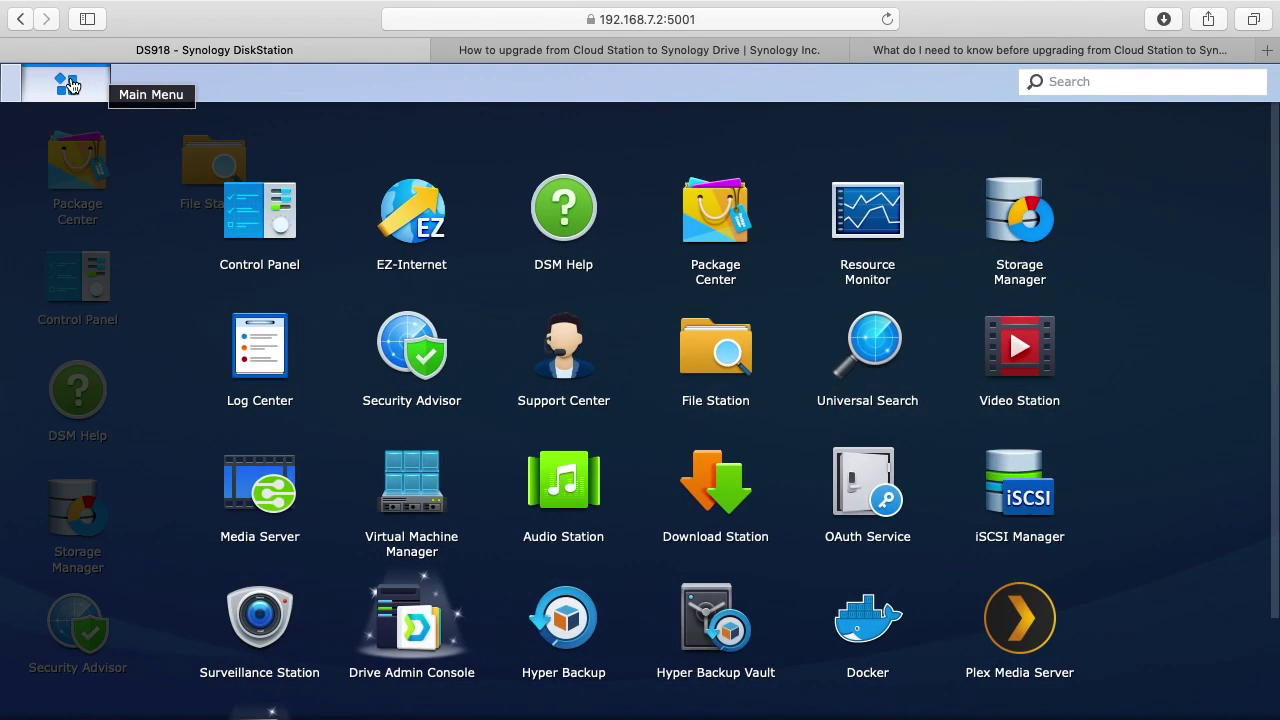
scroll(375, 510, "down", 3)
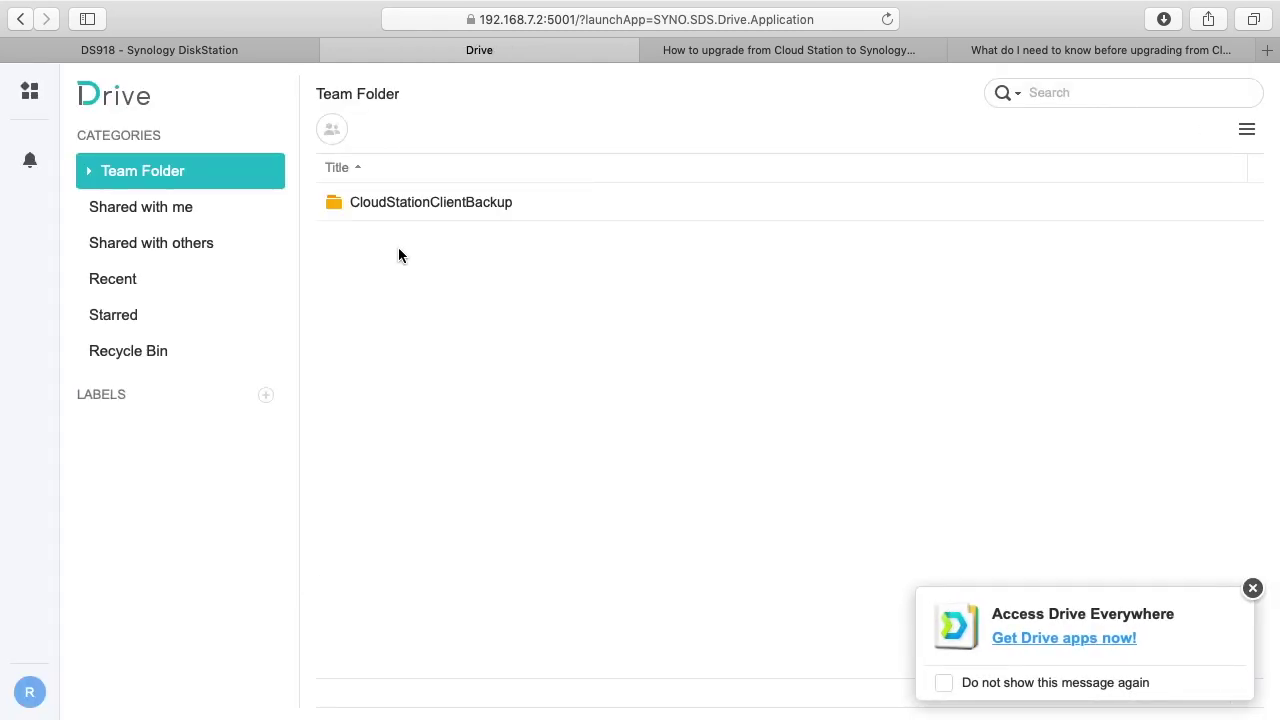
left_click(239, 58)
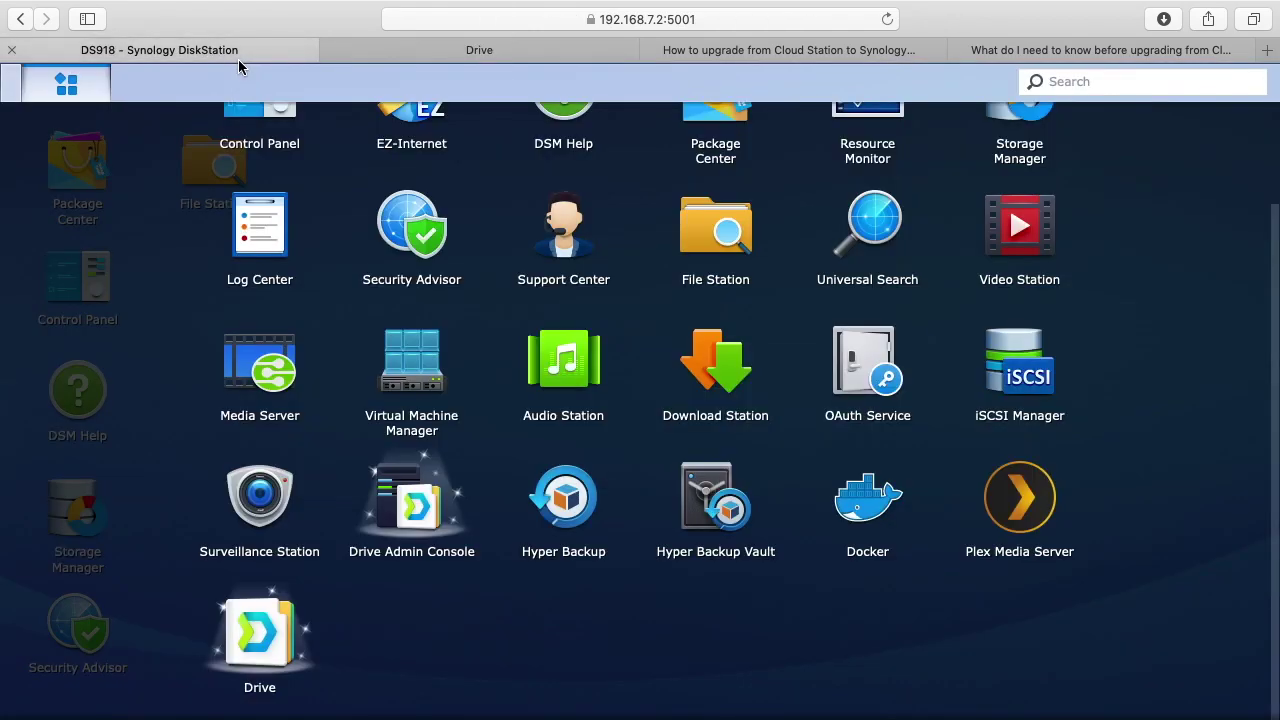
Review Drive Admin Console's client list showing two offline Backup clients, then close it
left_click(412, 511)
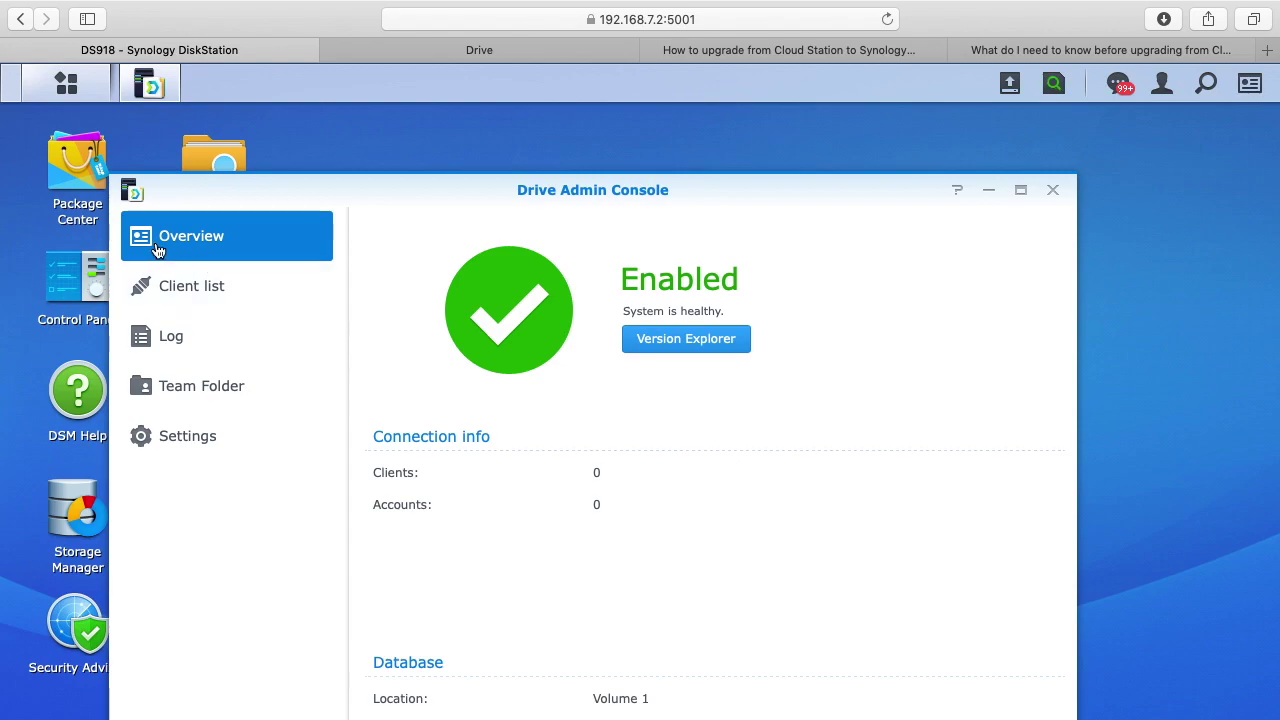
left_click(212, 302)
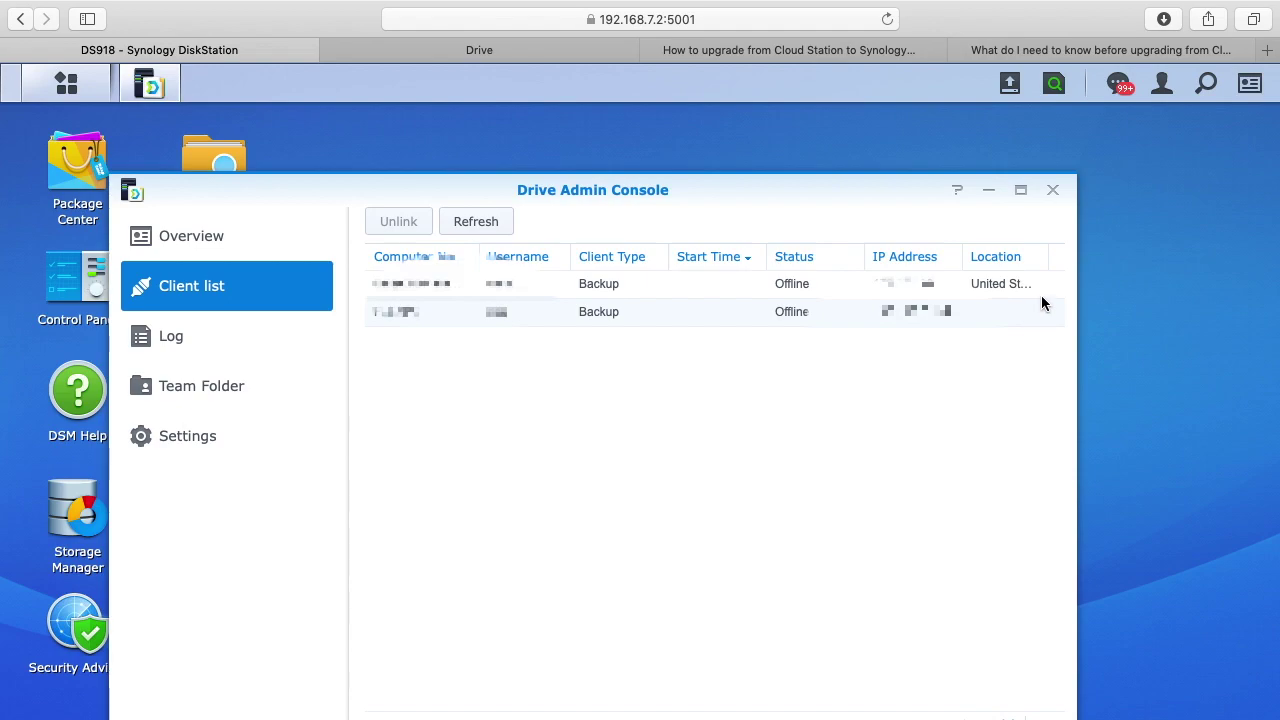
left_click(1054, 191)
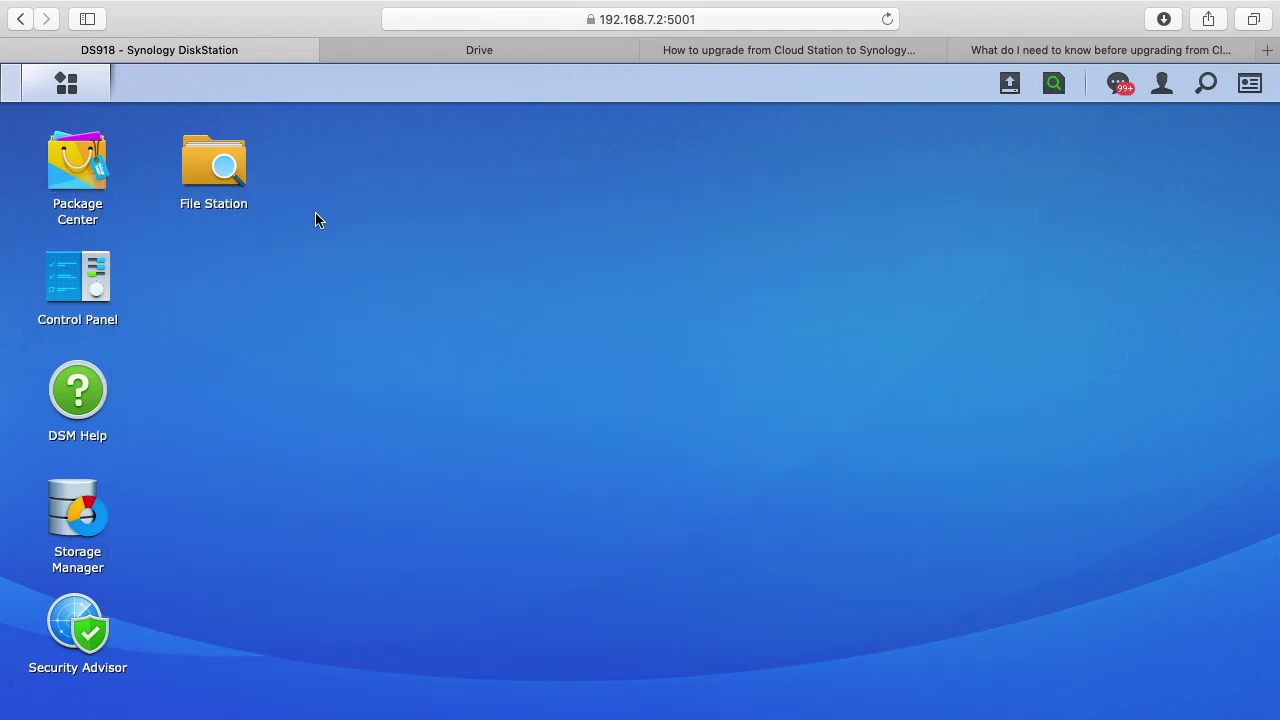